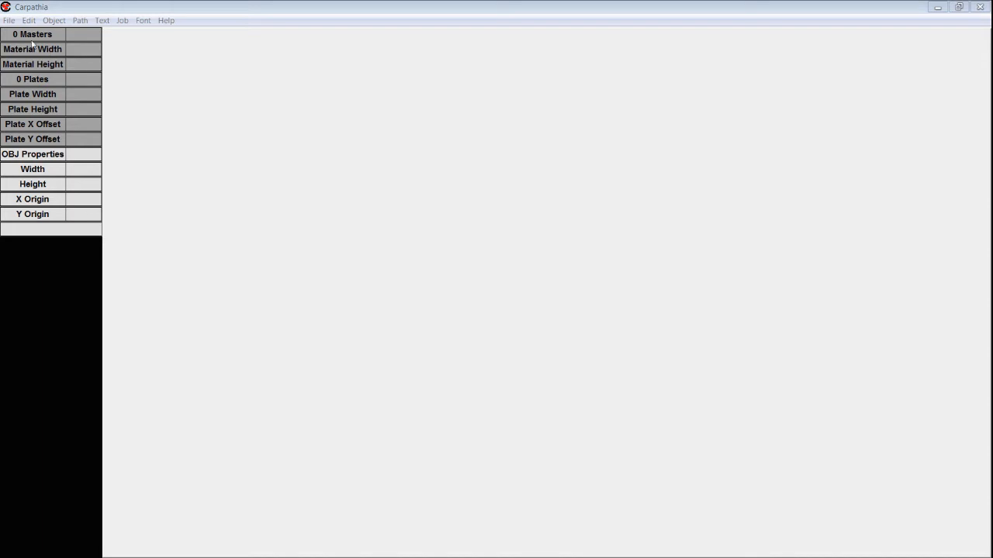
- Open the Carpathia job file Forum tag 1.cgi from the Forum folder
{"action": "left_click", "coordinate": [10, 21]}
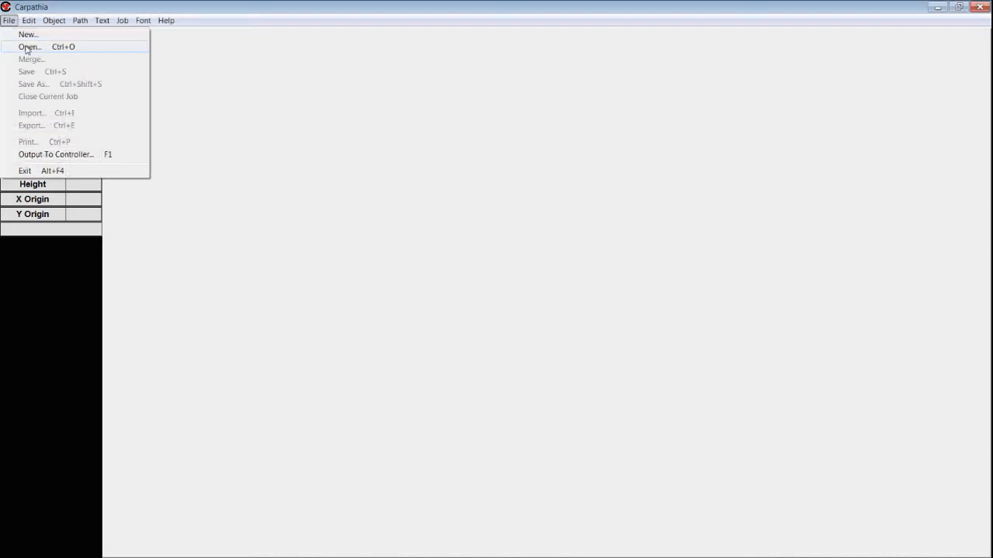
{"action": "left_click", "coordinate": [27, 47]}
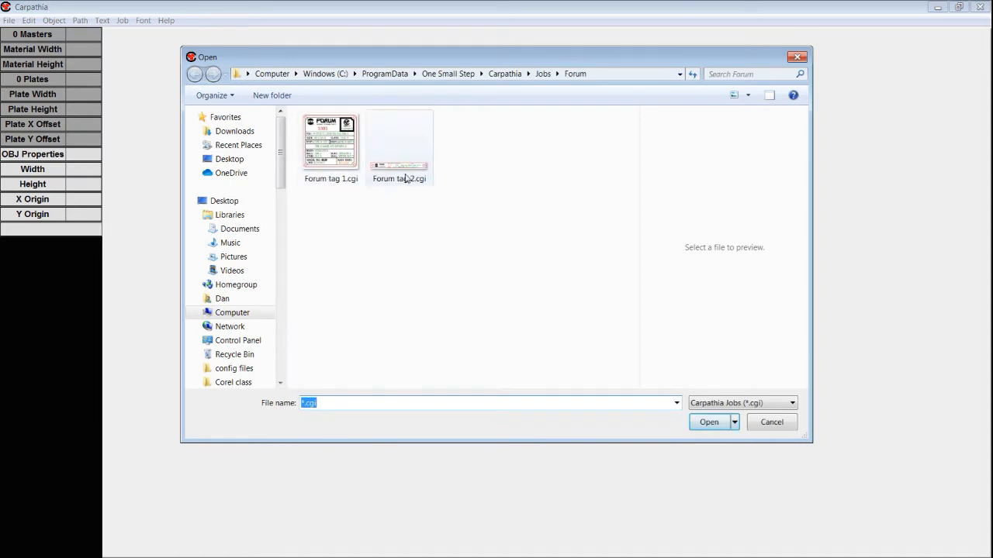
{"action": "left_click", "coordinate": [320, 149]}
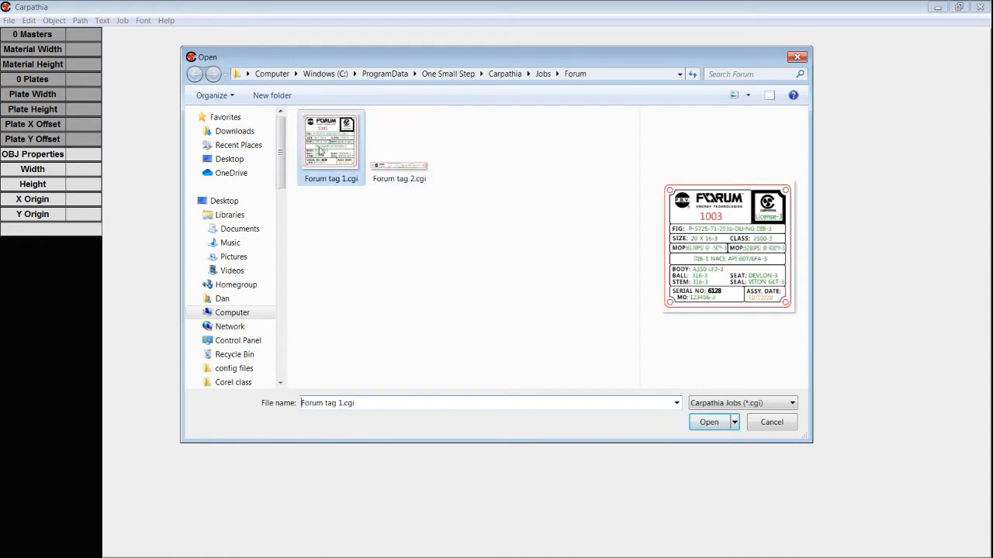
{"action": "left_click", "coordinate": [700, 428]}
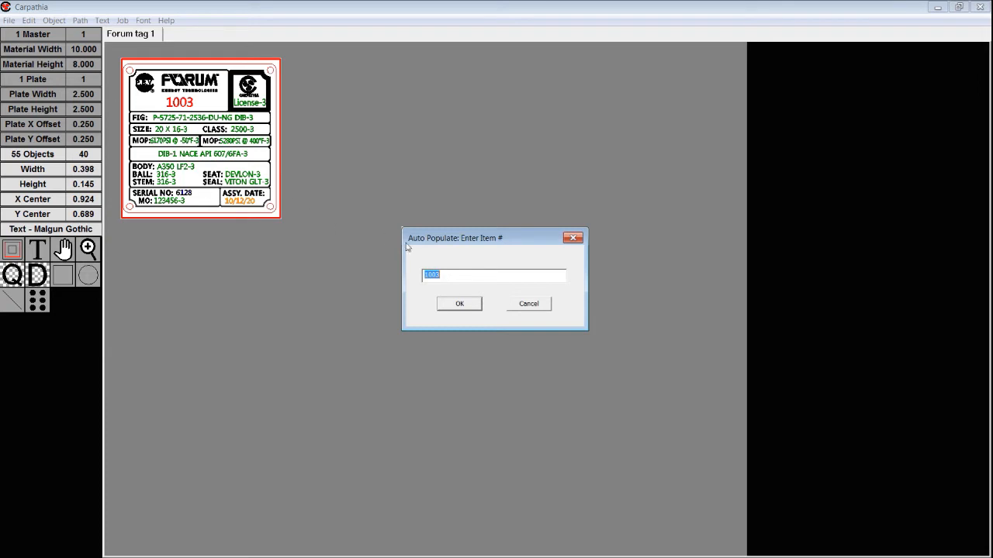
- Set the auto-populate item number to 1006
{"action": "left_click_drag", "start_coordinate": [450, 276], "coordinate": [437, 275]}
{"action": "type", "text": "5"}
{"action": "left_click_drag", "start_coordinate": [442, 276], "coordinate": [438, 275]}
{"action": "type", "text": "6"}
{"action": "left_click", "coordinate": [462, 304]}
{"action": "left_click_drag", "start_coordinate": [458, 274], "coordinate": [448, 274]}
{"action": "left_click", "coordinate": [458, 302]}
{"action": "left_click_drag", "start_coordinate": [514, 275], "coordinate": [510, 276]}
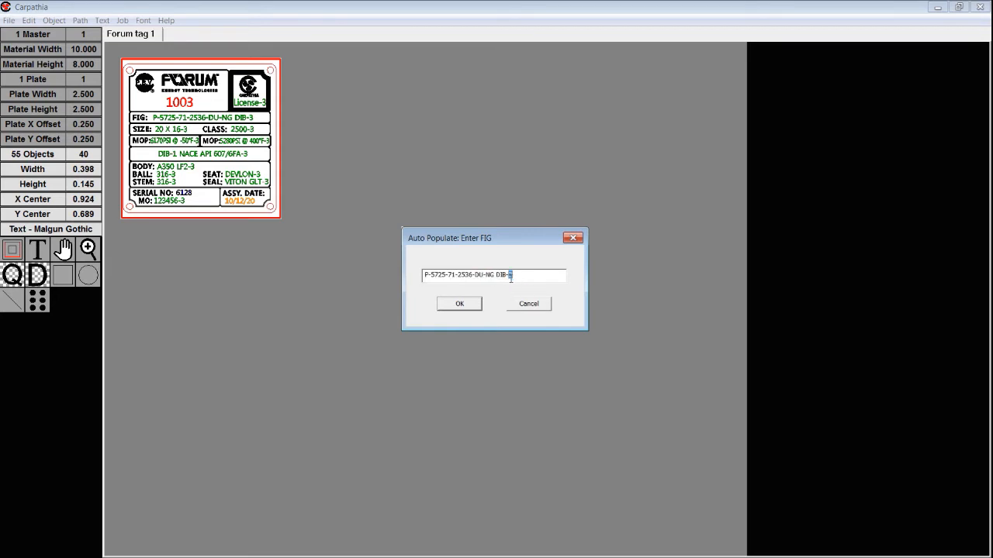
{"action": "left_click", "coordinate": [467, 304]}
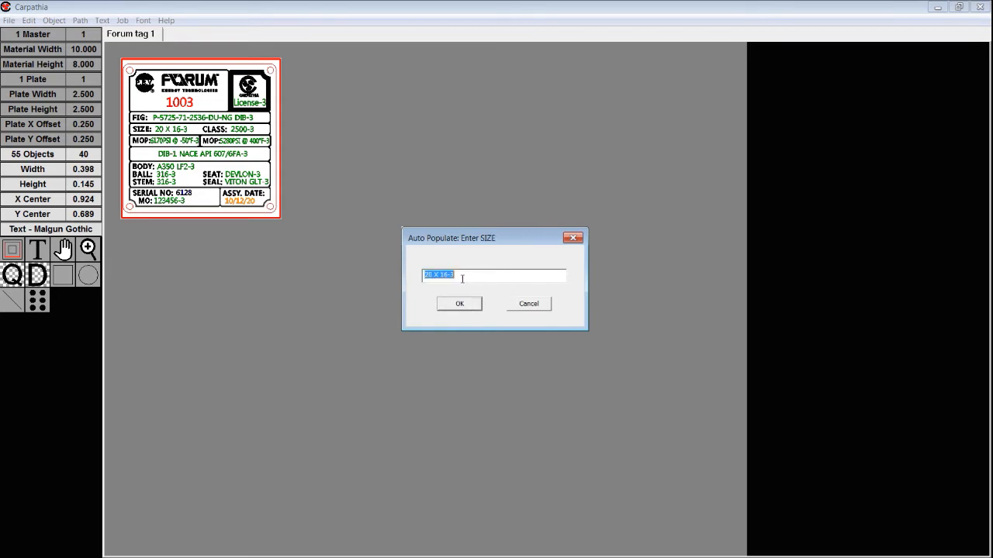
{"action": "left_click", "coordinate": [456, 276]}
{"action": "left_click", "coordinate": [466, 306]}
- Fill in class 2500-6, MOP 6170PSI @ -50°F-6 and the item's remaining data fields with the suffix -6
{"action": "left_click", "coordinate": [451, 277]}
{"action": "left_click_drag", "start_coordinate": [445, 278], "coordinate": [443, 276]}
{"action": "type", "text": "3"}
{"action": "left_click", "coordinate": [456, 303]}
{"action": "left_click", "coordinate": [486, 274]}
{"action": "left_click_drag", "start_coordinate": [484, 275], "coordinate": [479, 275]}
{"action": "type", "text": "3"}
{"action": "left_click", "coordinate": [463, 303]}
{"action": "left_click", "coordinate": [456, 304]}
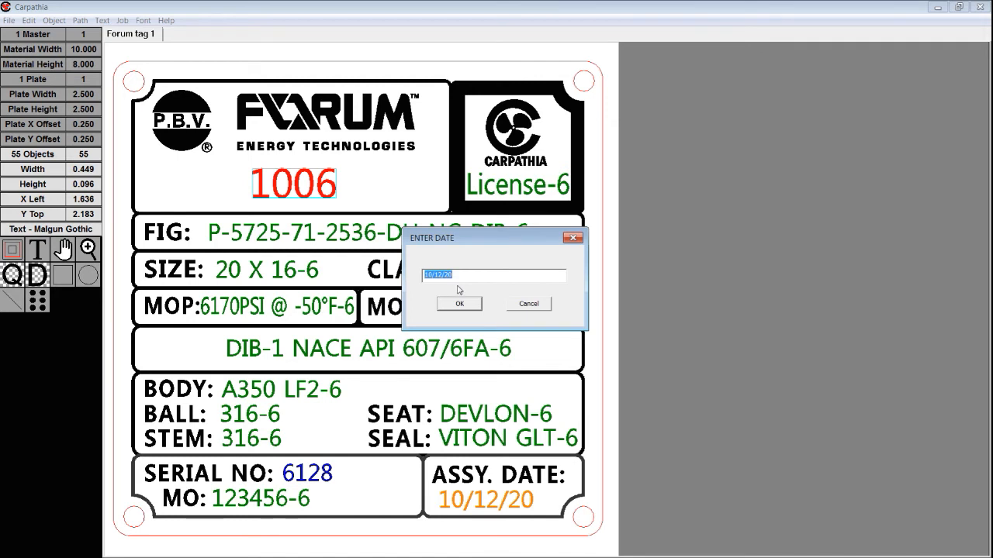
- Set the assembly date to 10/14/20 and the serialization quantity to 3
{"action": "left_click", "coordinate": [440, 276]}
{"action": "type", "text": "4"}
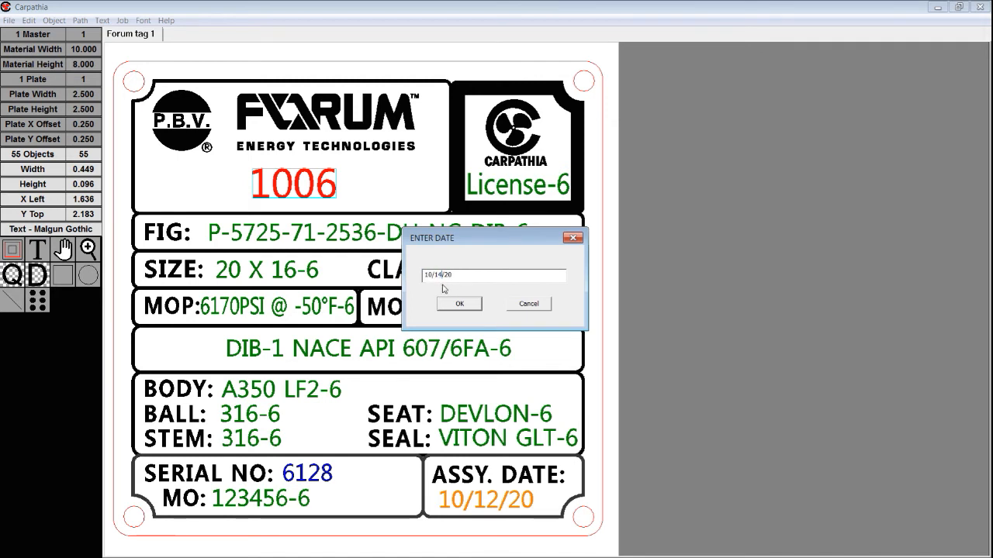
{"action": "left_click", "coordinate": [457, 304]}
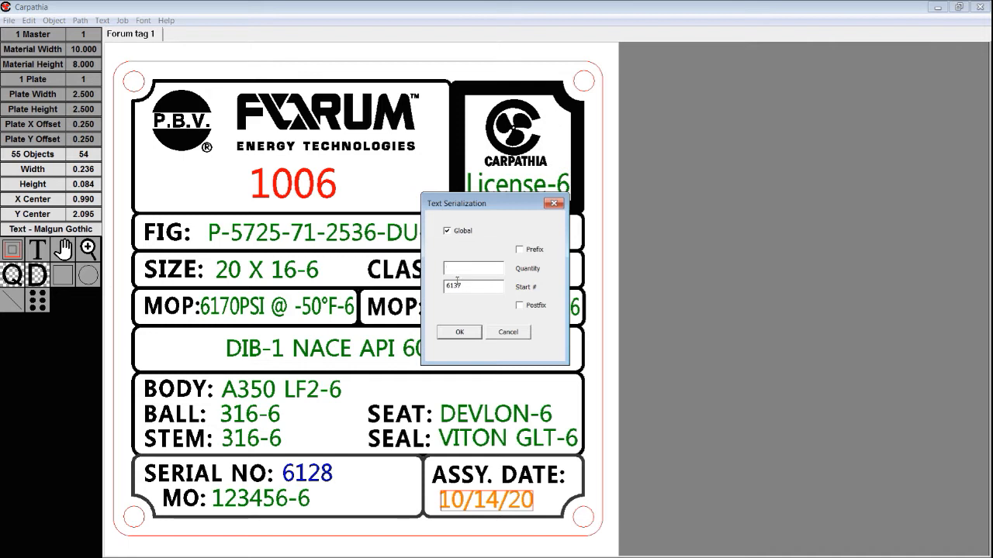
{"action": "type", "text": "3"}
{"action": "left_click", "coordinate": [460, 332]}
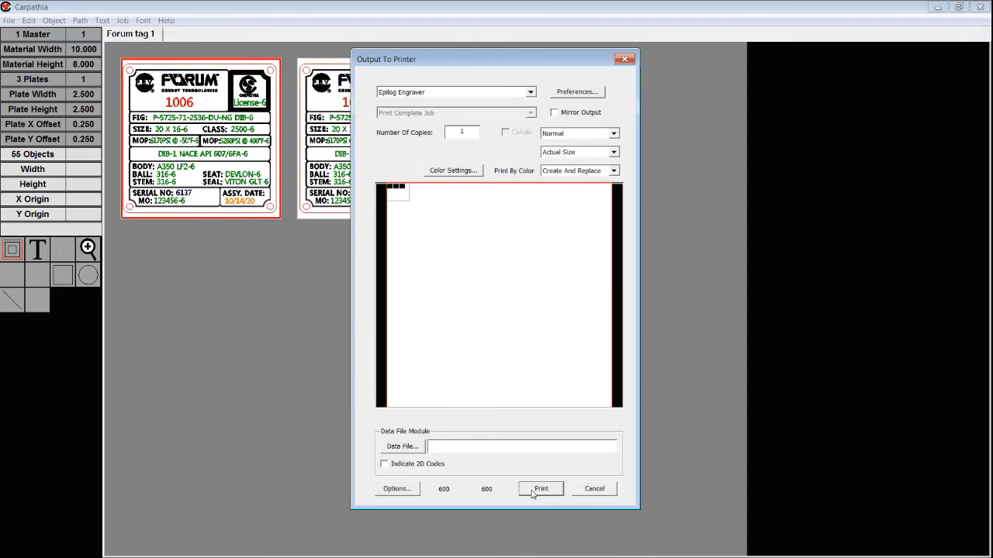
- Print the item 1006 tags to the Epilog Engraver and inspect them in the Epilog Dashboard preview
{"action": "left_click", "coordinate": [540, 490]}
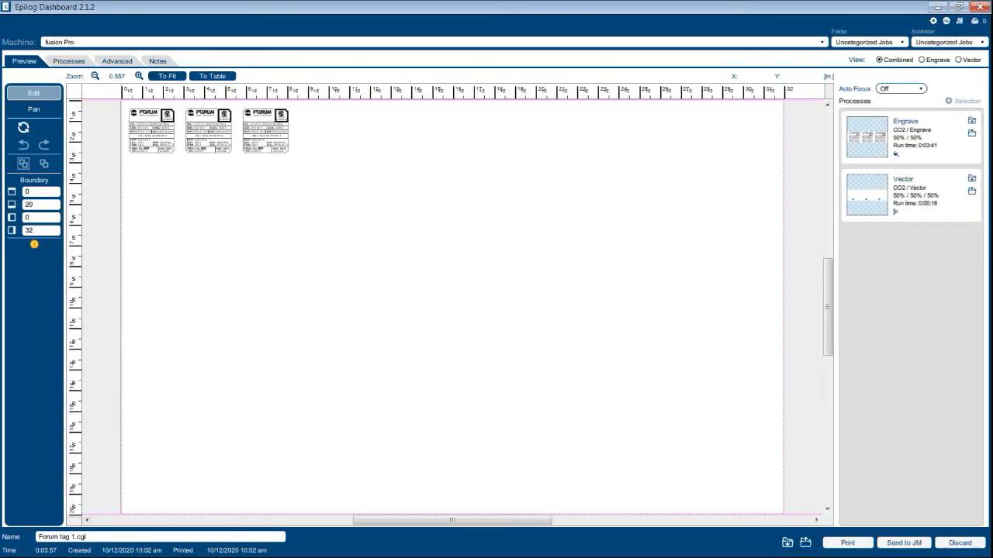
{"action": "scroll", "coordinate": [293, 240], "scroll_direction": "down", "scroll_amount": 1}
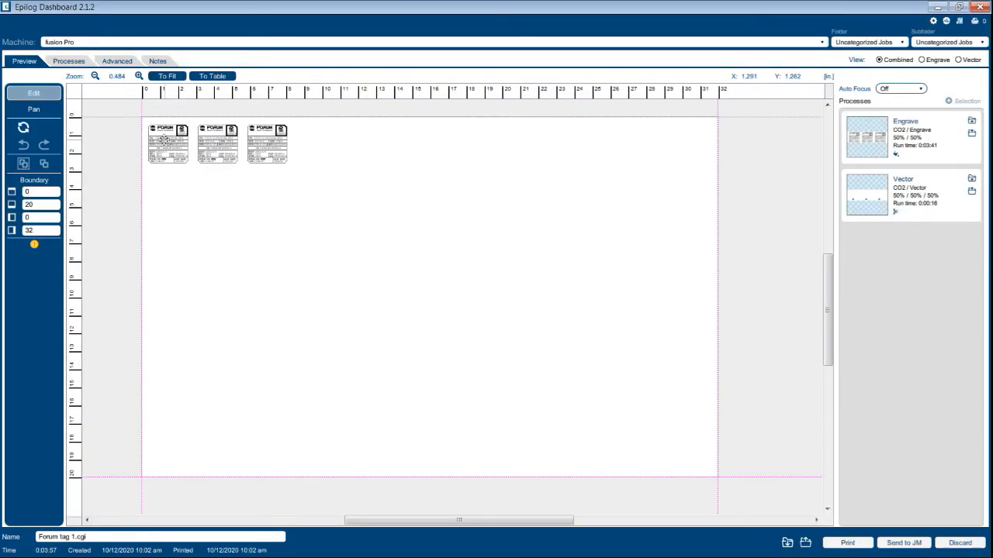
{"action": "scroll", "coordinate": [130, 122], "scroll_direction": "up", "scroll_amount": 7}
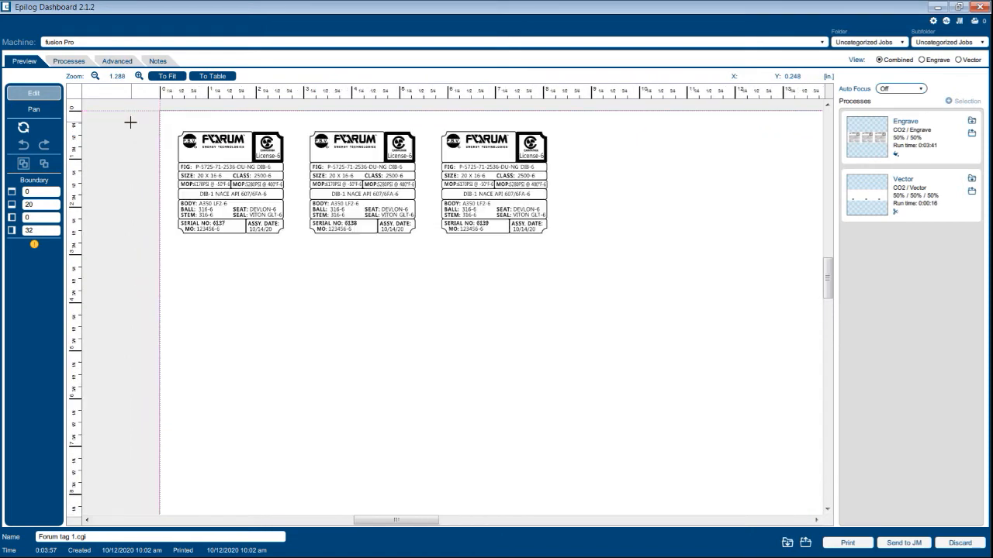
{"action": "scroll", "coordinate": [163, 112], "scroll_direction": "up", "scroll_amount": 3}
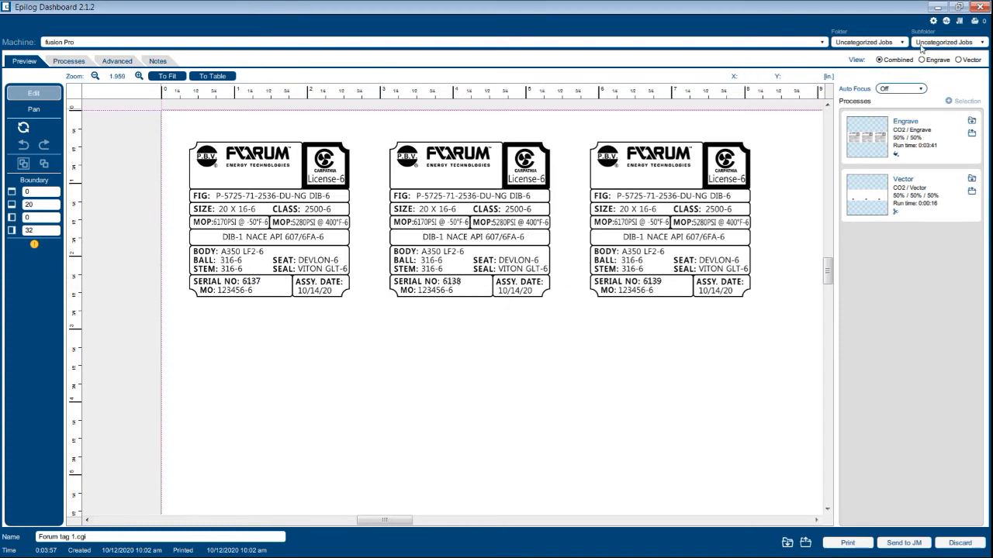
- Switch back to Carpathia and close the item 1006 job, saving the changes to Forum tag 1.cgi
{"action": "left_click", "coordinate": [934, 8]}
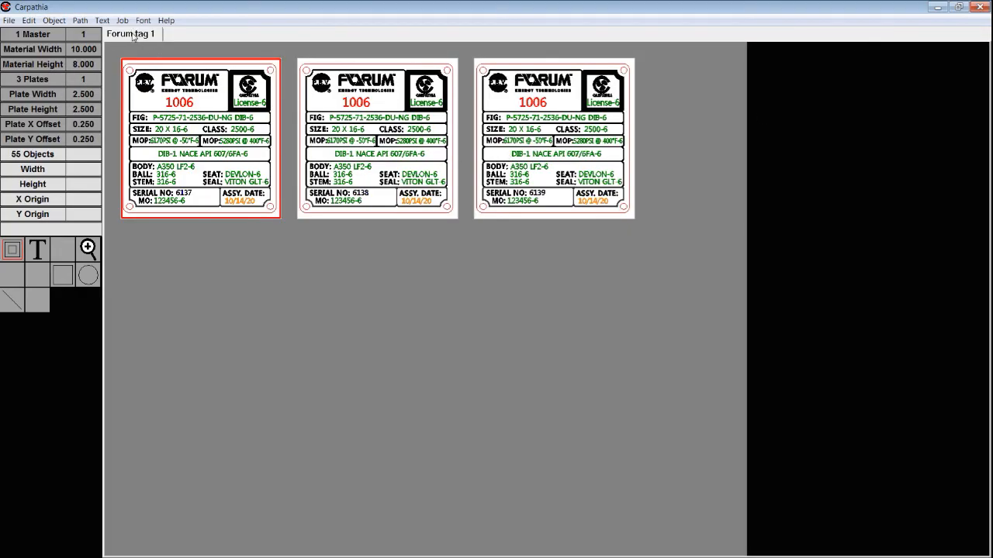
{"action": "right_click", "coordinate": [134, 35]}
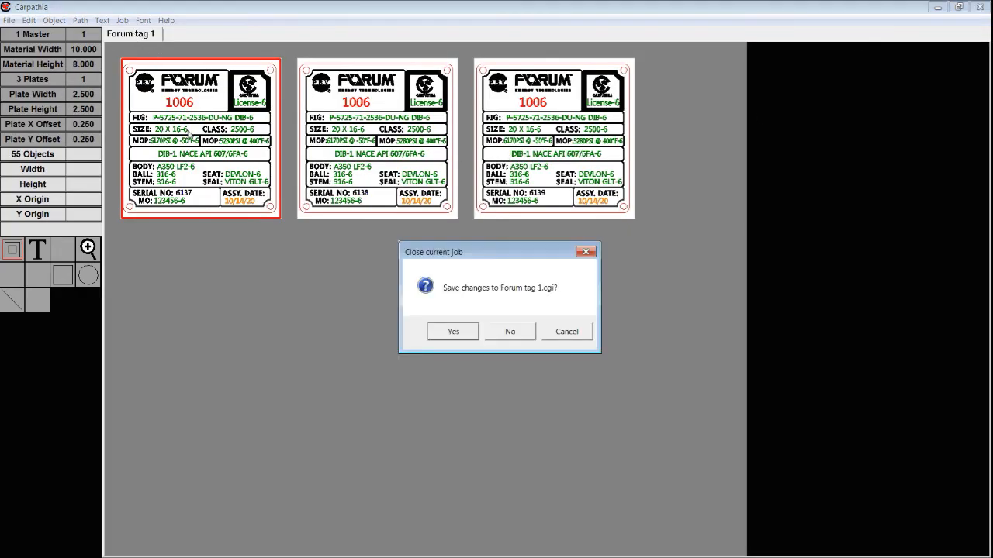
{"action": "left_click", "coordinate": [449, 331]}
- Reopen Forum tag 1.cgi and auto-populate the tag with item number 1005
{"action": "left_click", "coordinate": [9, 21]}
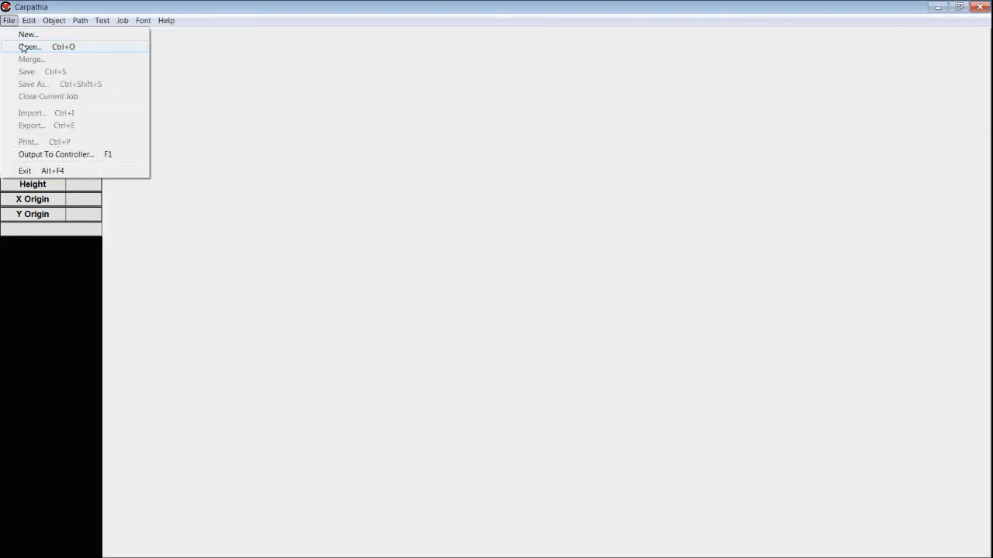
{"action": "left_click", "coordinate": [23, 48]}
{"action": "left_click", "coordinate": [339, 159]}
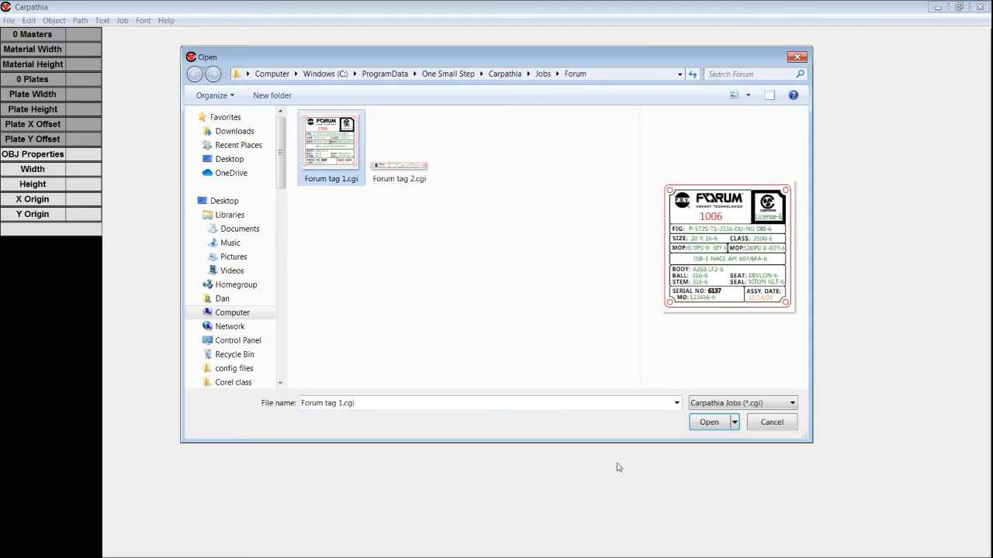
{"action": "left_click", "coordinate": [712, 425]}
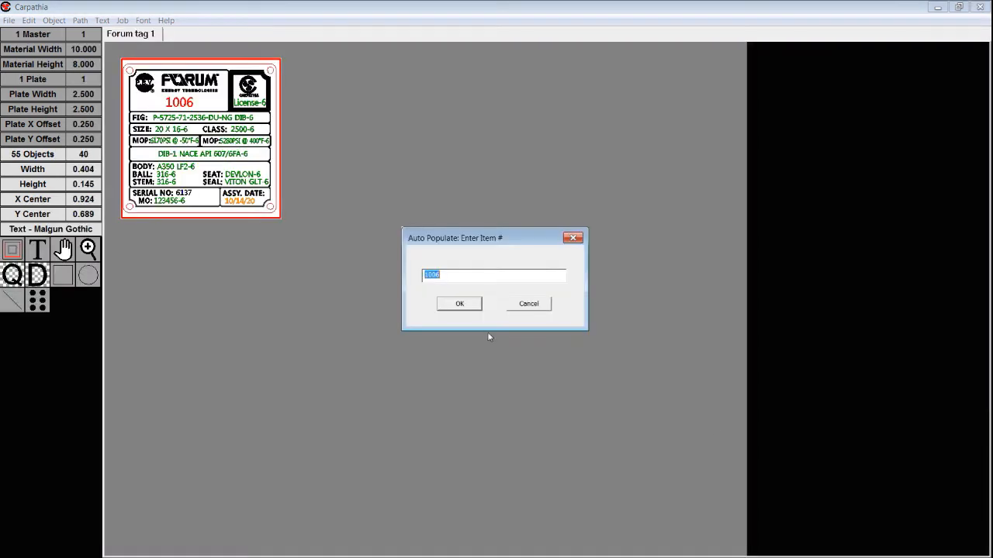
{"action": "left_click", "coordinate": [442, 275]}
{"action": "type", "text": "5"}
{"action": "left_click", "coordinate": [454, 305]}
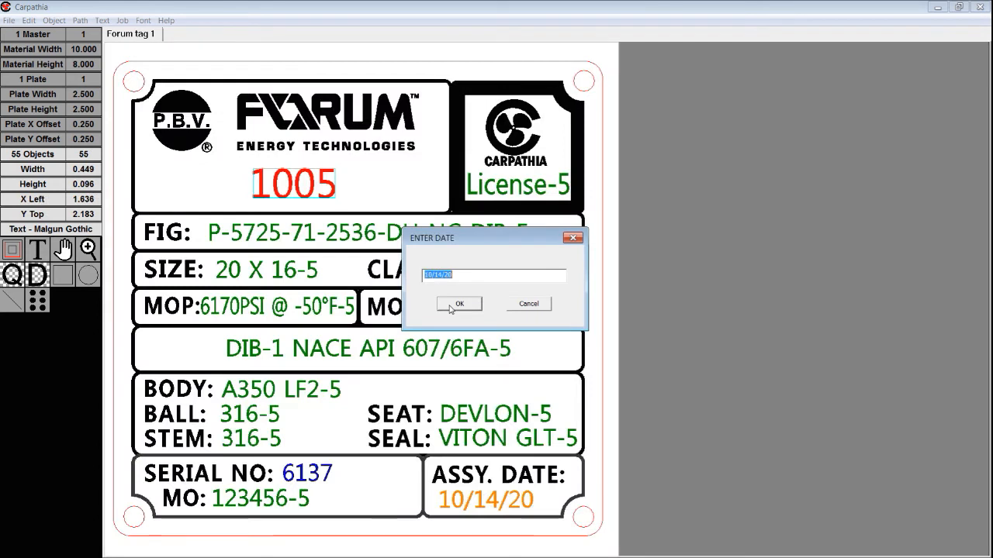
- Set the assembly date to 10/12/20 and the serialization quantity to 5
{"action": "left_click", "coordinate": [442, 276]}
{"action": "double_click", "coordinate": [438, 276]}
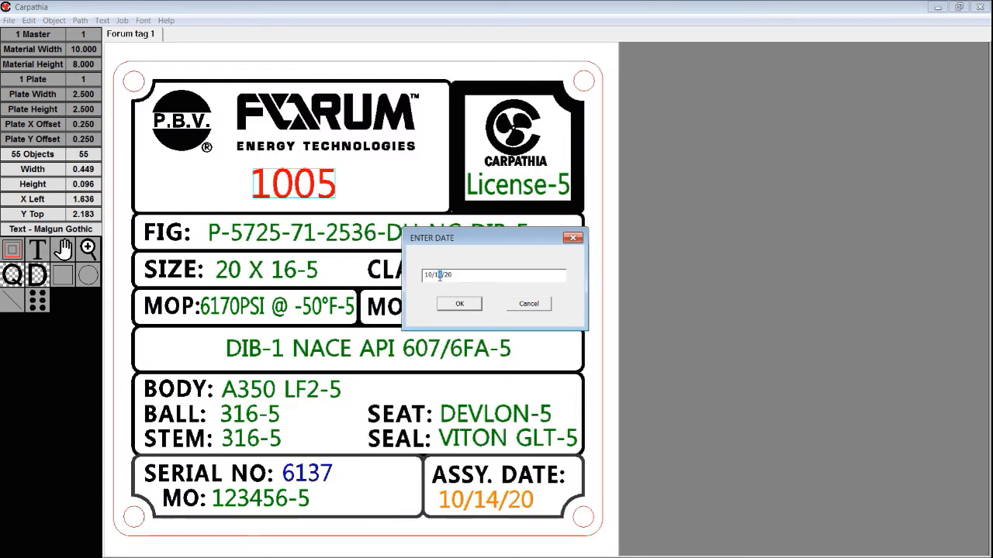
{"action": "type", "text": "5"}
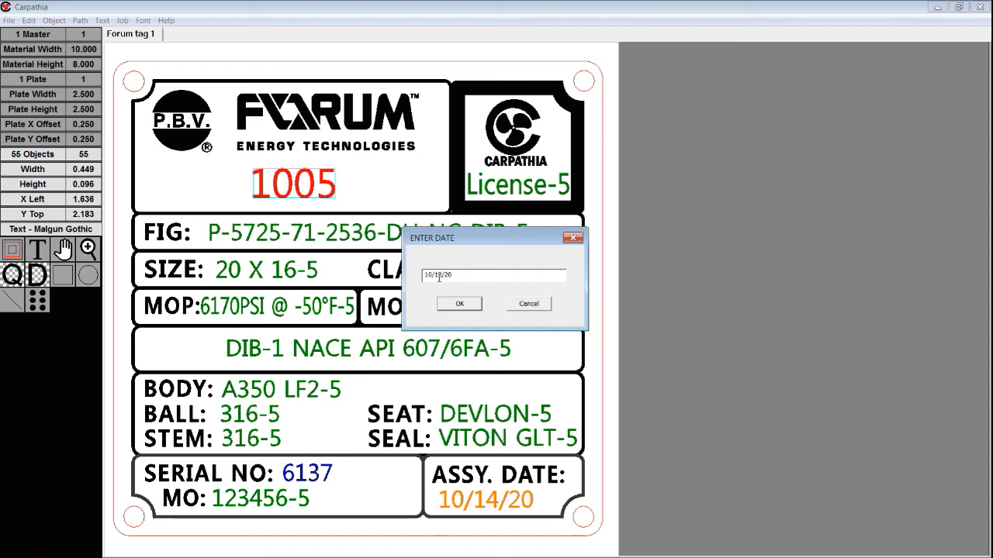
{"action": "left_click", "coordinate": [459, 305]}
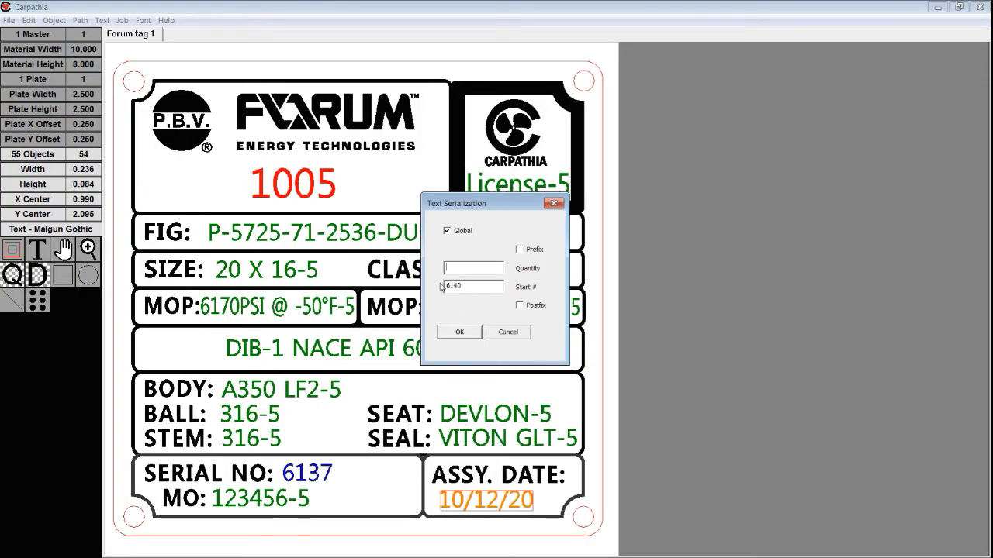
{"action": "type", "text": "5"}
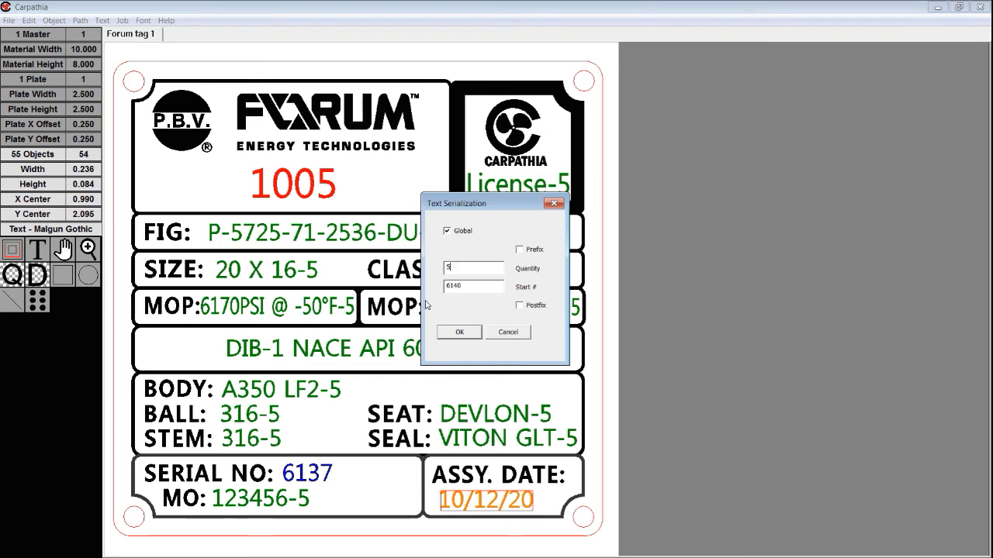
{"action": "left_click", "coordinate": [461, 332]}
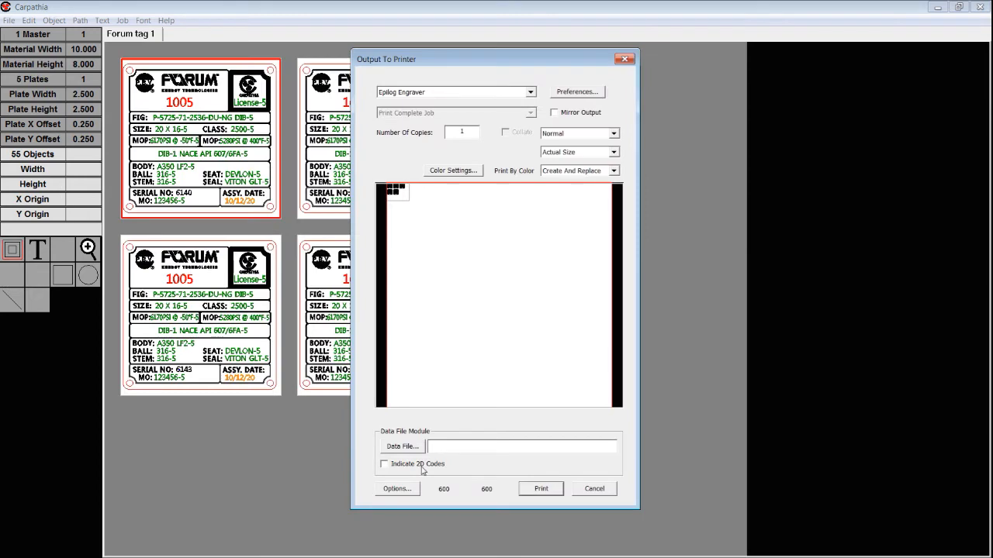
- Print the item 1005 tags to the Epilog Engraver and inspect them in the Epilog Dashboard preview
{"action": "left_click", "coordinate": [548, 495]}
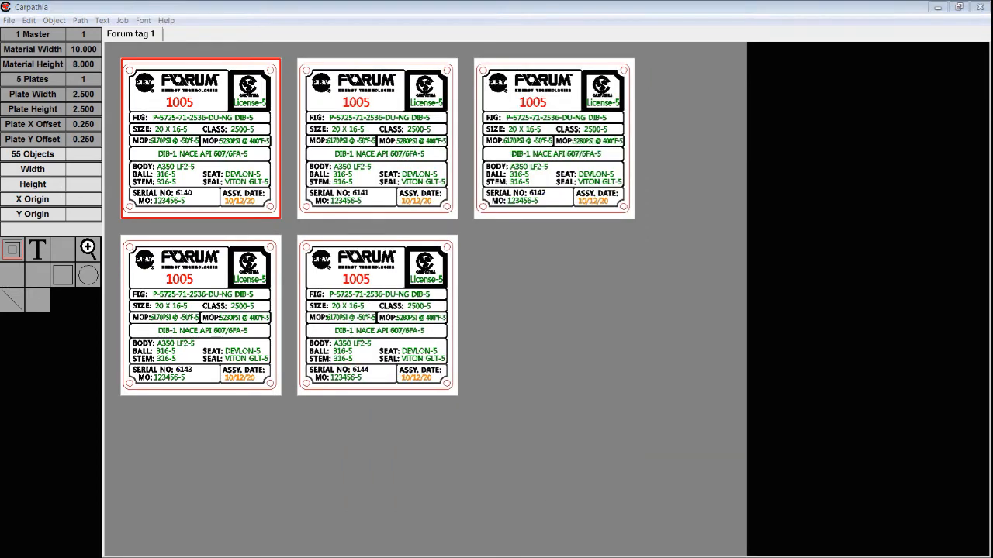
{"action": "scroll", "coordinate": [135, 116], "scroll_direction": "down", "scroll_amount": 3}
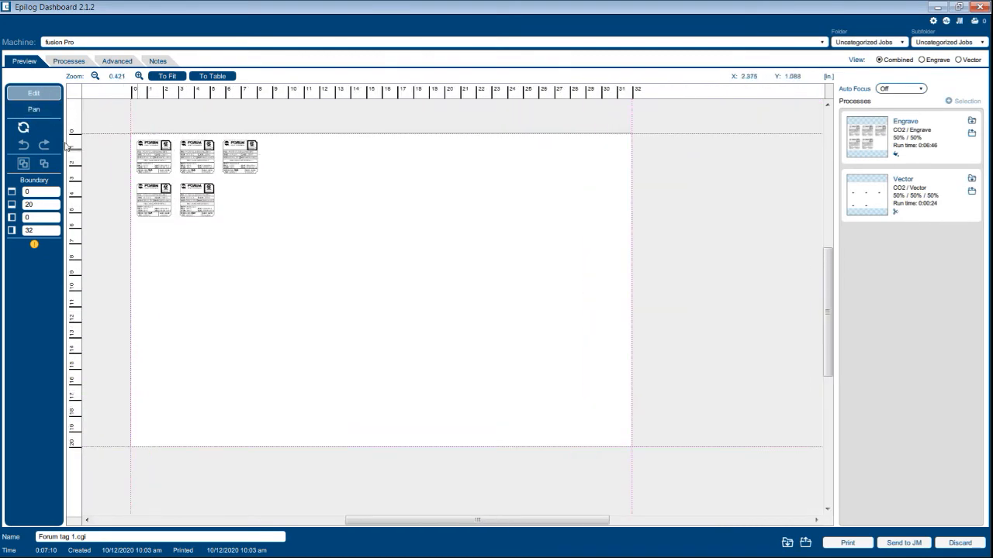
{"action": "scroll", "coordinate": [136, 145], "scroll_direction": "up", "scroll_amount": 6}
{"action": "scroll", "coordinate": [135, 145], "scroll_direction": "up", "scroll_amount": 2}
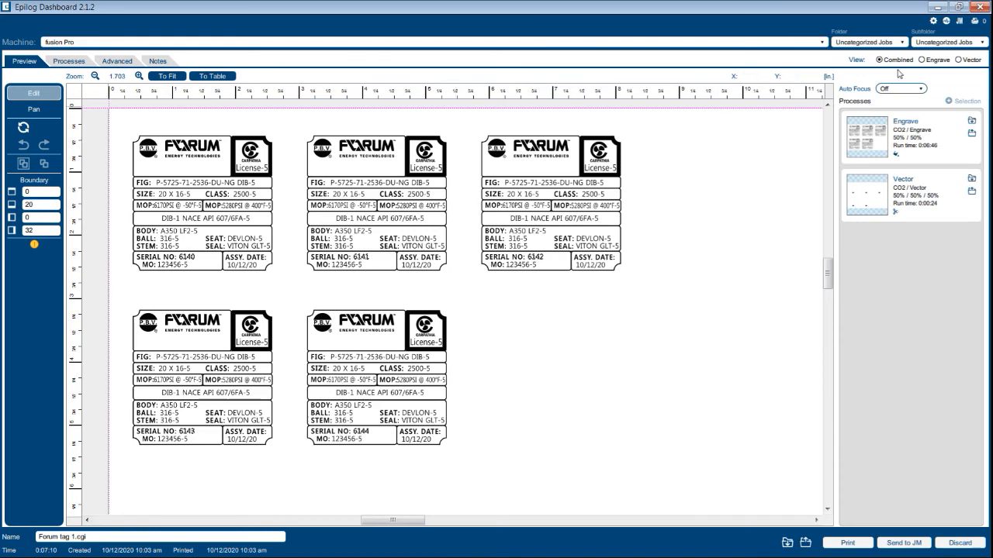
- Switch back to Carpathia and close the item 1005 job, saving the changes to Forum tag 1.cgi
{"action": "left_click", "coordinate": [937, 8]}
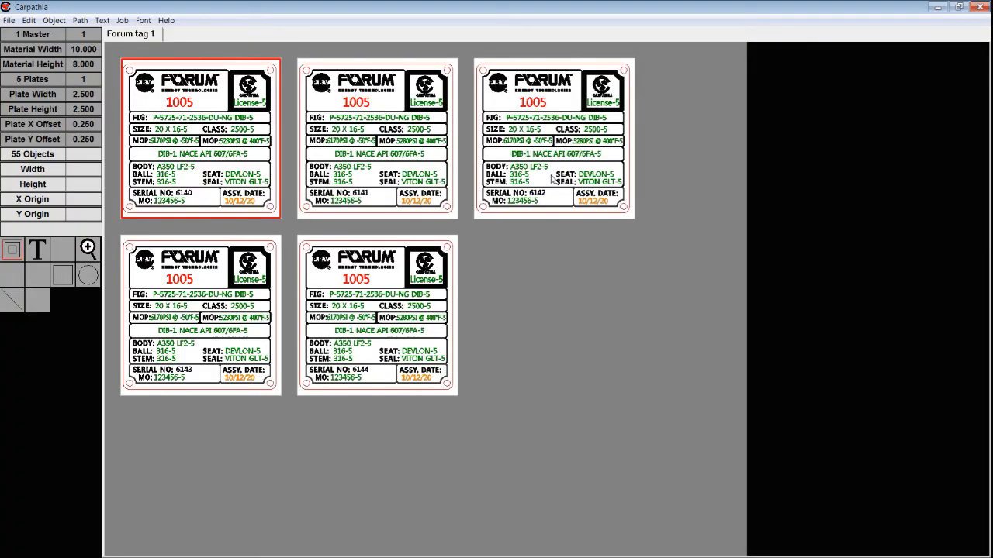
{"action": "double_click", "coordinate": [134, 34]}
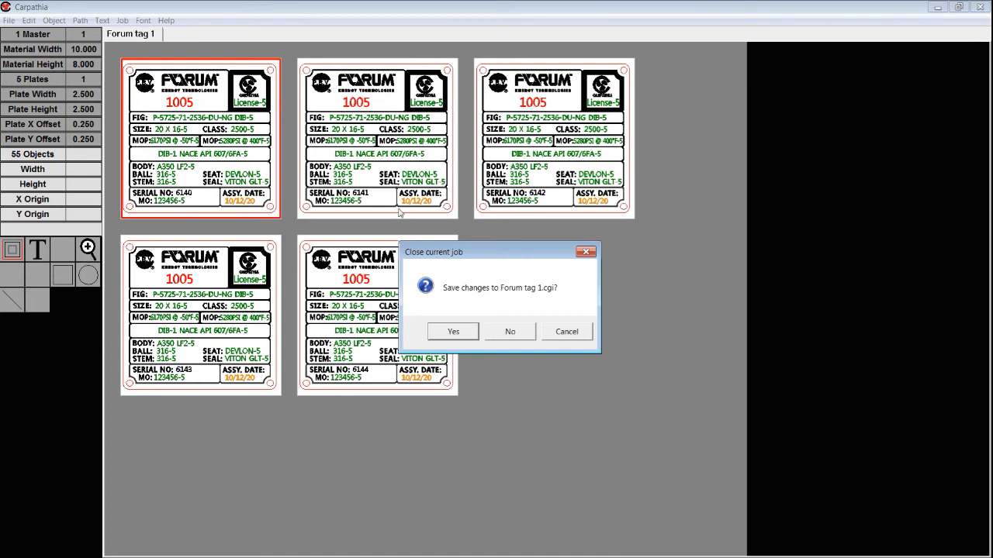
{"action": "left_click", "coordinate": [463, 332]}
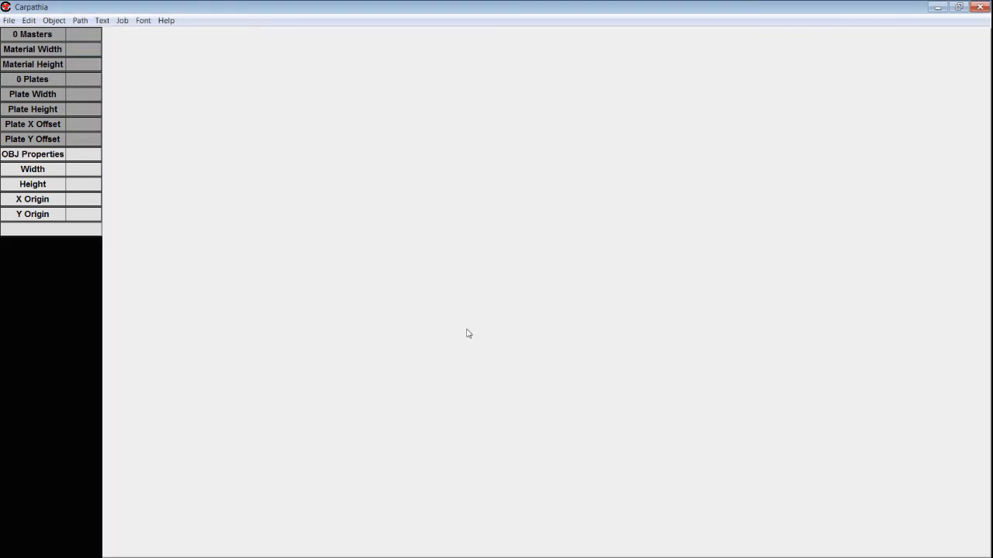
- Open Forum tag 2.cgi and auto-populate the tag with item number 2001
{"action": "left_click", "coordinate": [9, 20]}
{"action": "left_click", "coordinate": [14, 49]}
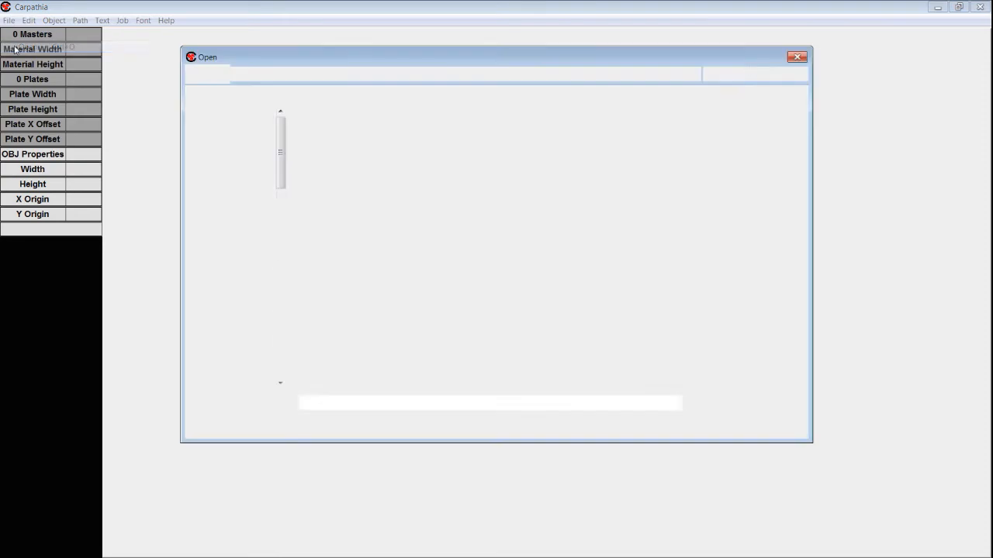
{"action": "left_click", "coordinate": [393, 171]}
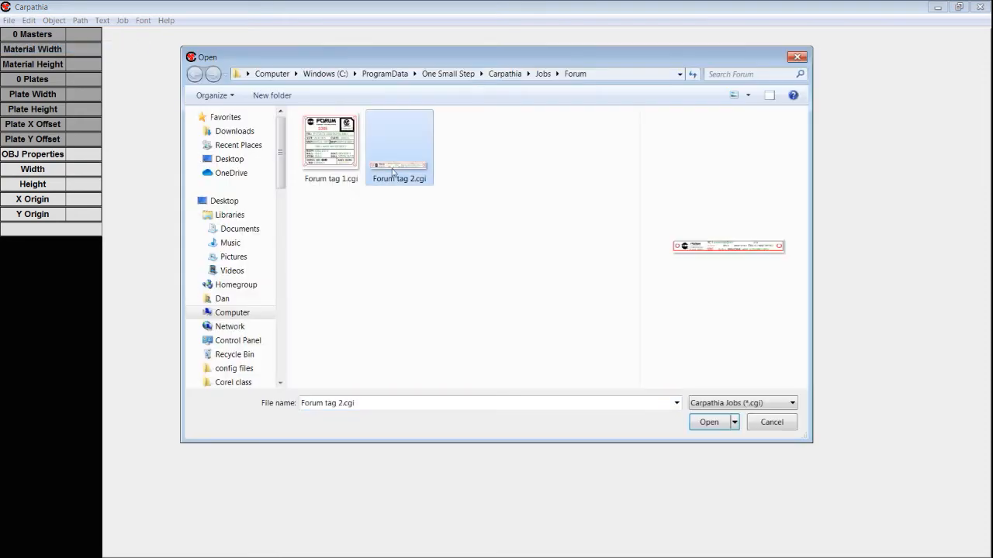
{"action": "left_click", "coordinate": [712, 426]}
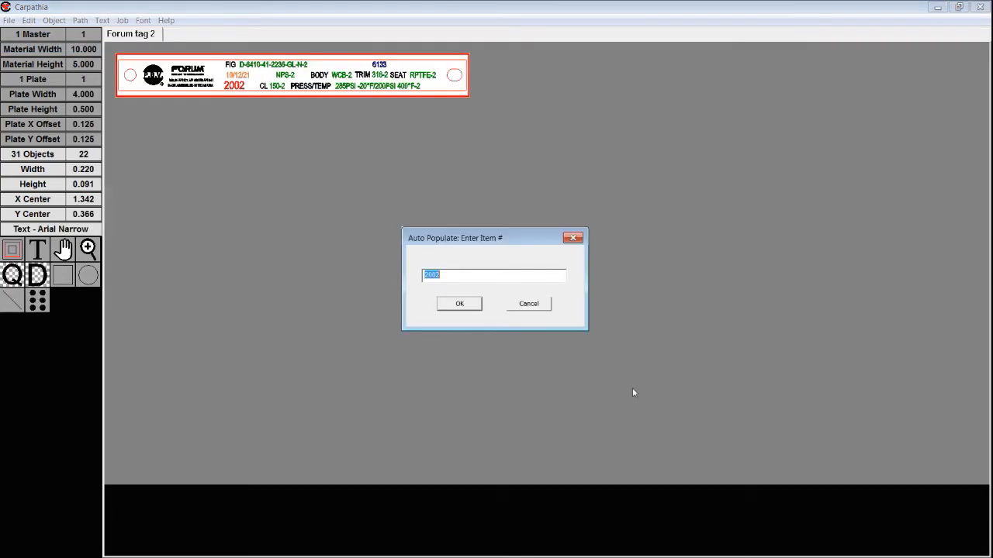
{"action": "left_click", "coordinate": [441, 276]}
{"action": "type", "text": "1"}
{"action": "left_click", "coordinate": [445, 304]}
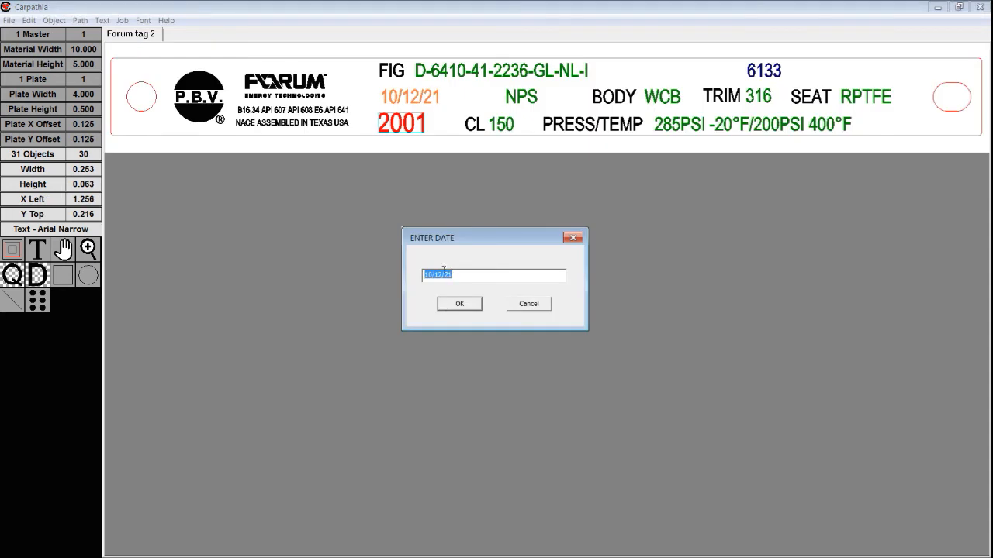
- Set the assembly date to 10/14/21 and serialize four tags starting at number 6145
{"action": "left_click", "coordinate": [439, 275]}
{"action": "left_click", "coordinate": [447, 308]}
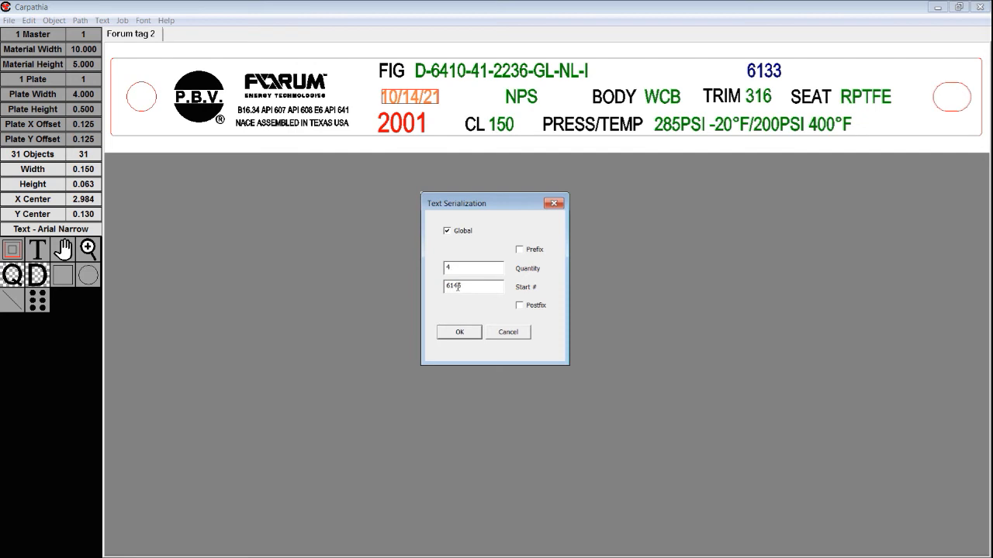
{"action": "left_click", "coordinate": [471, 334]}
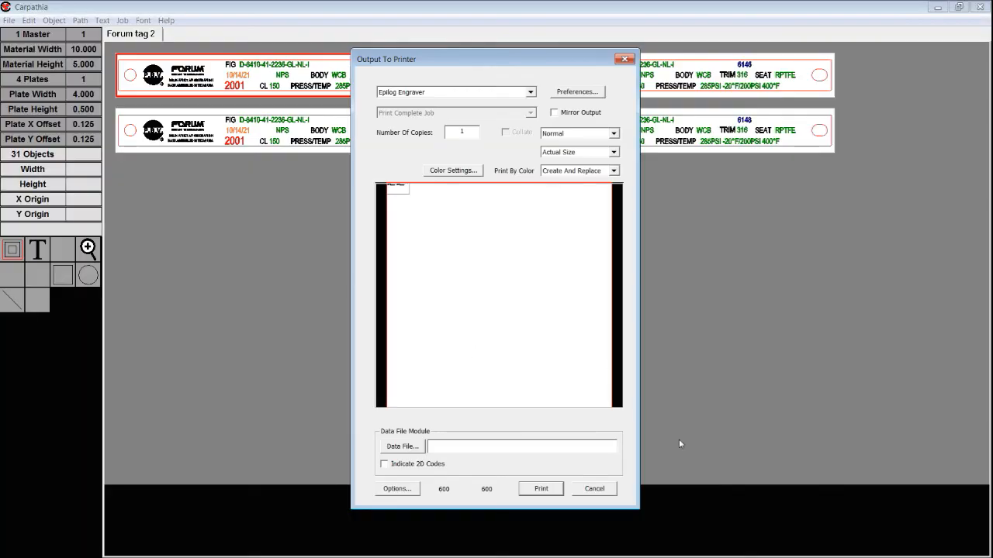
- Print the item 2001 tags to the Epilog Engraver and inspect them in the Epilog Dashboard preview
{"action": "left_click", "coordinate": [548, 490]}
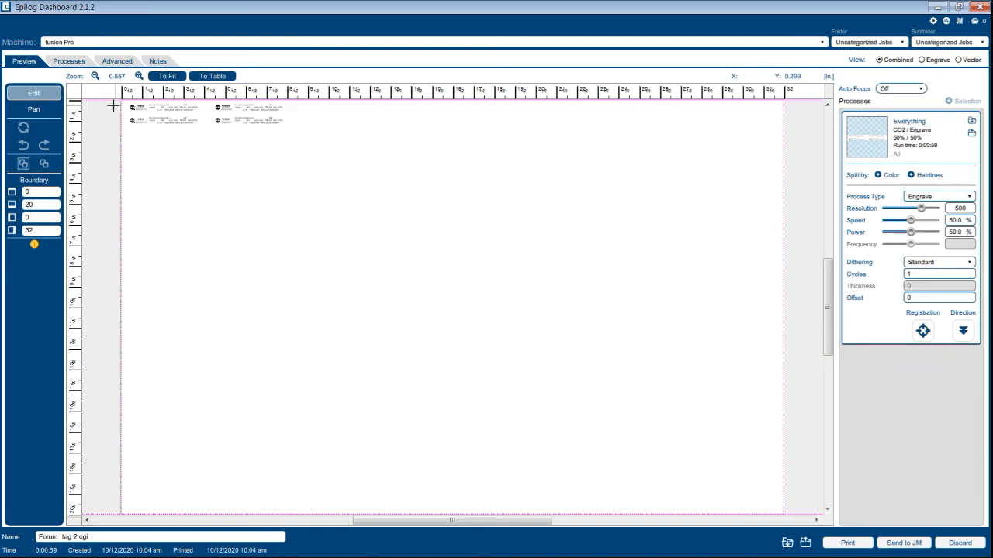
{"action": "scroll", "coordinate": [113, 106], "scroll_direction": "up", "scroll_amount": 8}
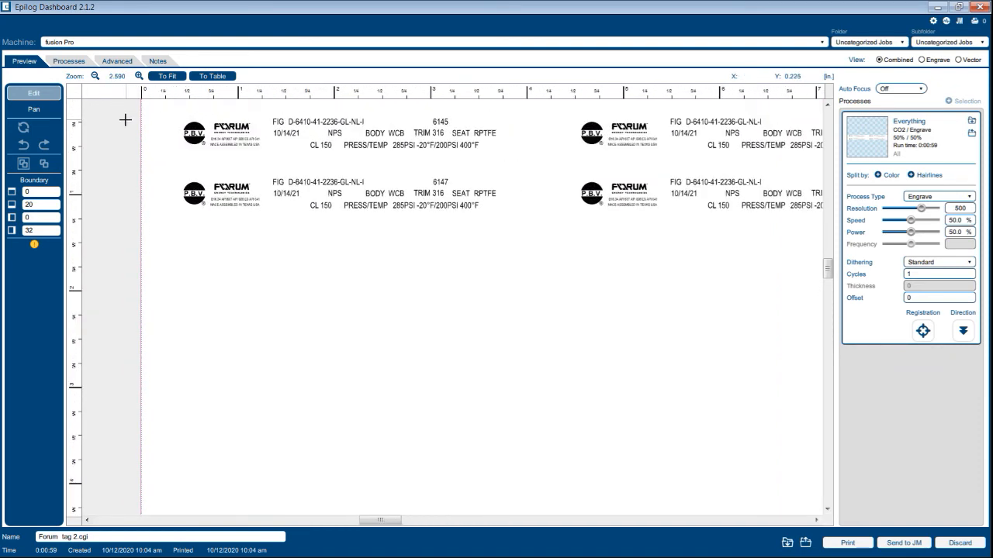
{"action": "scroll", "coordinate": [125, 119], "scroll_direction": "down", "scroll_amount": 1}
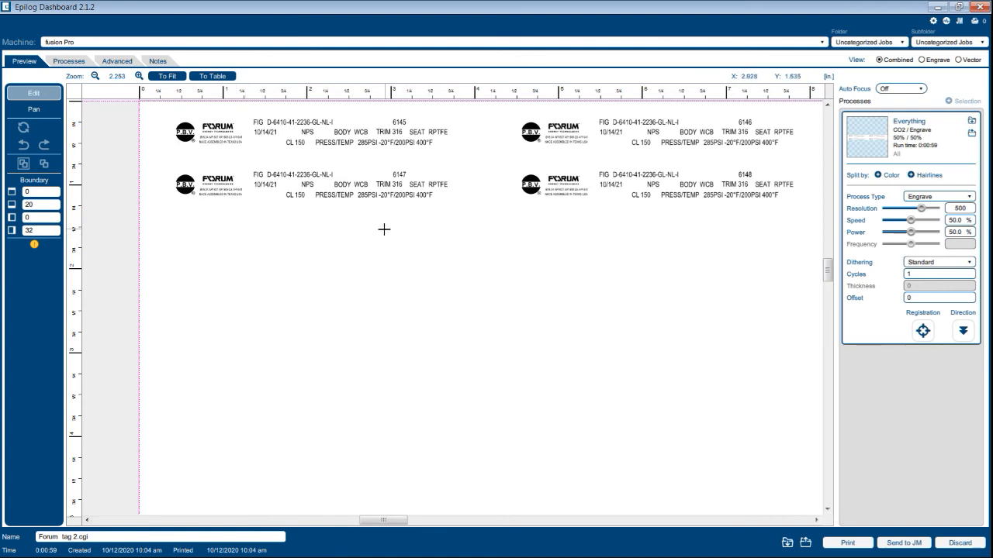
- Minimize Epilog Dashboard and Carpathia, and open the Forum tag 1.txt data file from the desktop
{"action": "left_click", "coordinate": [937, 10]}
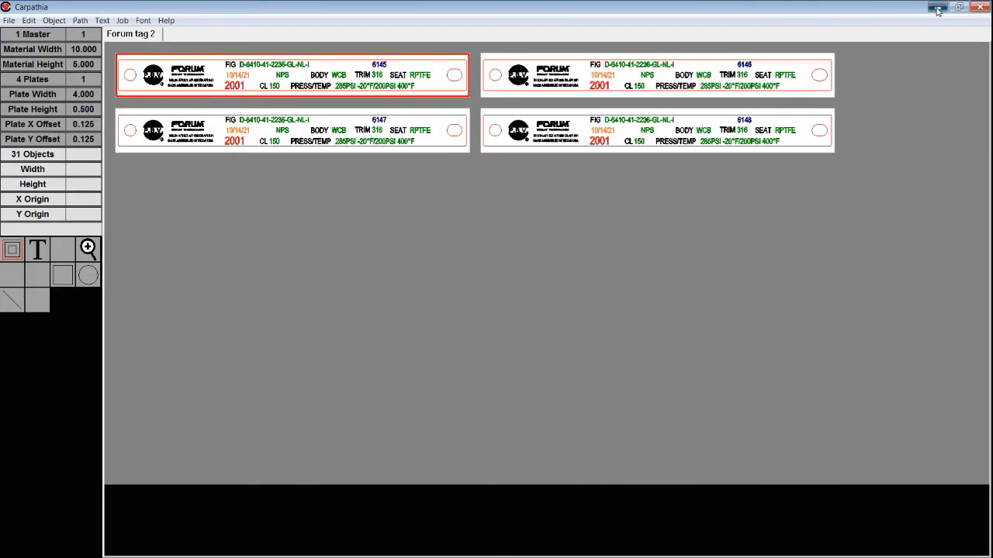
{"action": "left_click", "coordinate": [937, 9]}
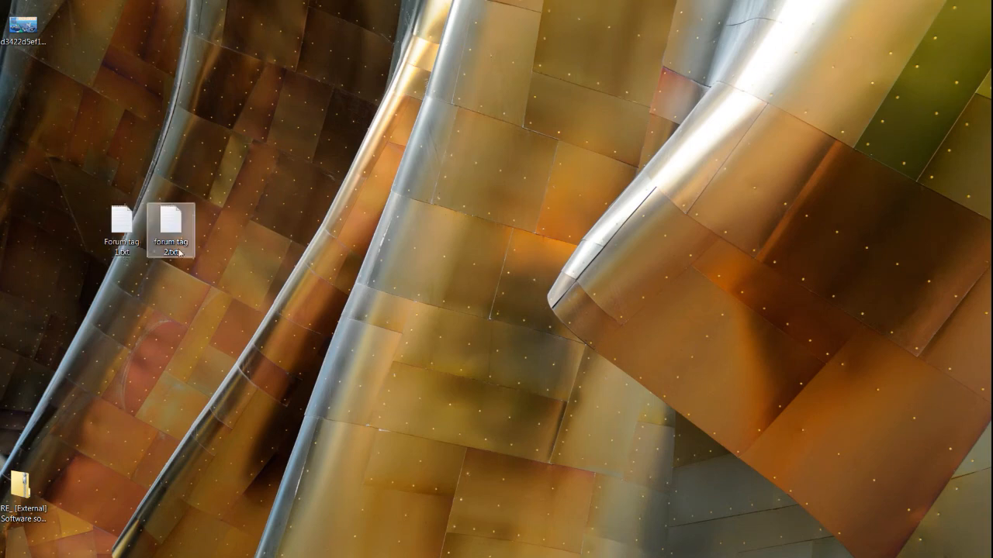
{"action": "double_click", "coordinate": [118, 247]}
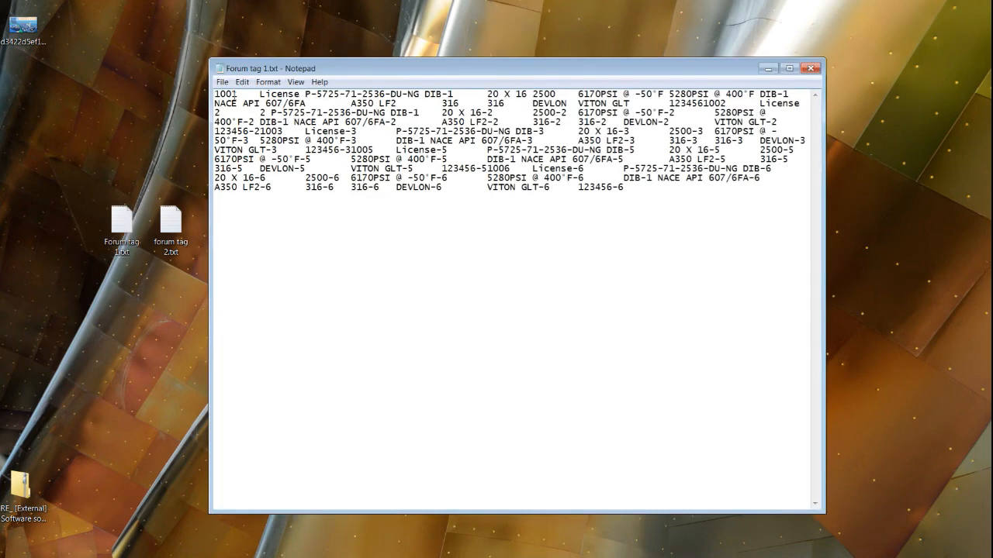
- Select all the text in Forum tag 1.txt and copy it
{"action": "left_click", "coordinate": [242, 81]}
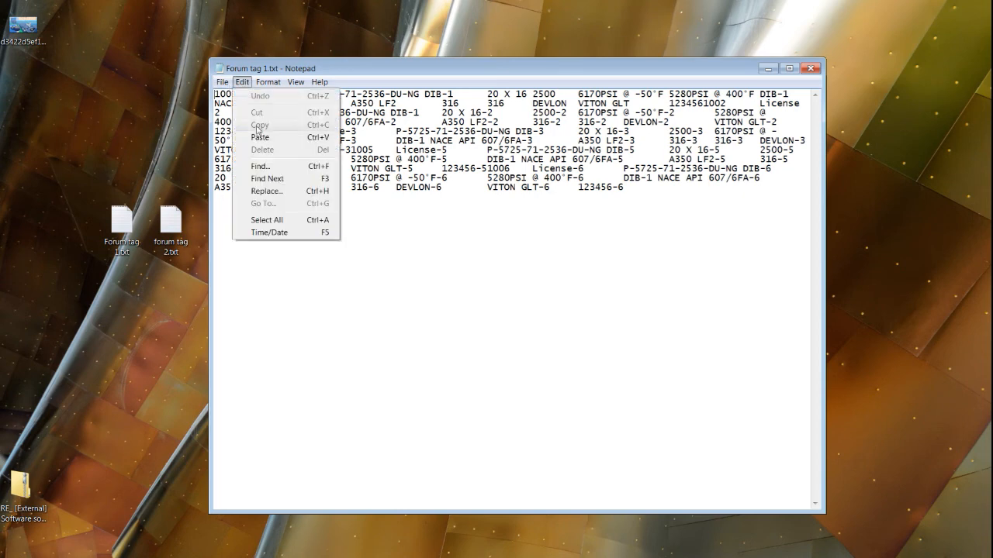
{"action": "left_click", "coordinate": [258, 220]}
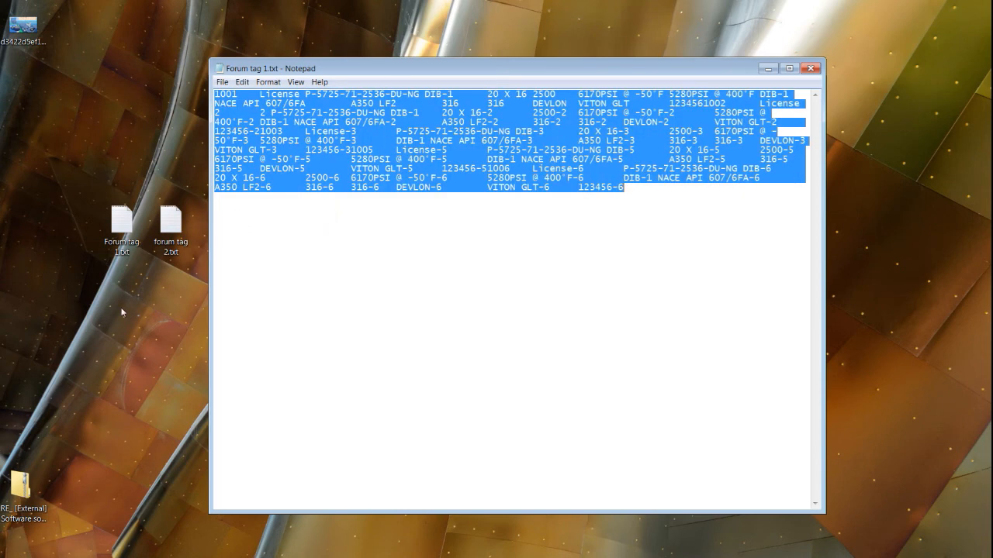
{"action": "right_click", "coordinate": [308, 156]}
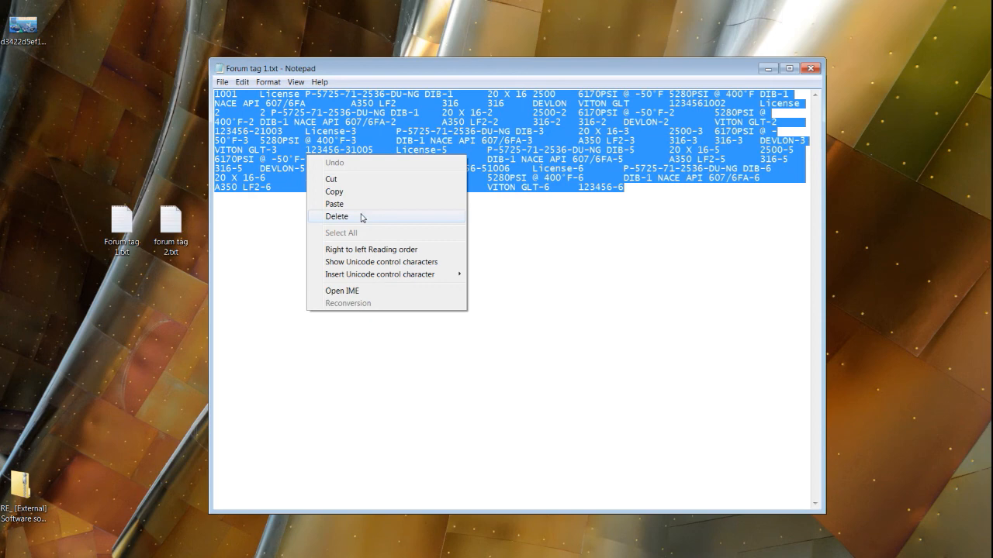
{"action": "left_click", "coordinate": [338, 192]}
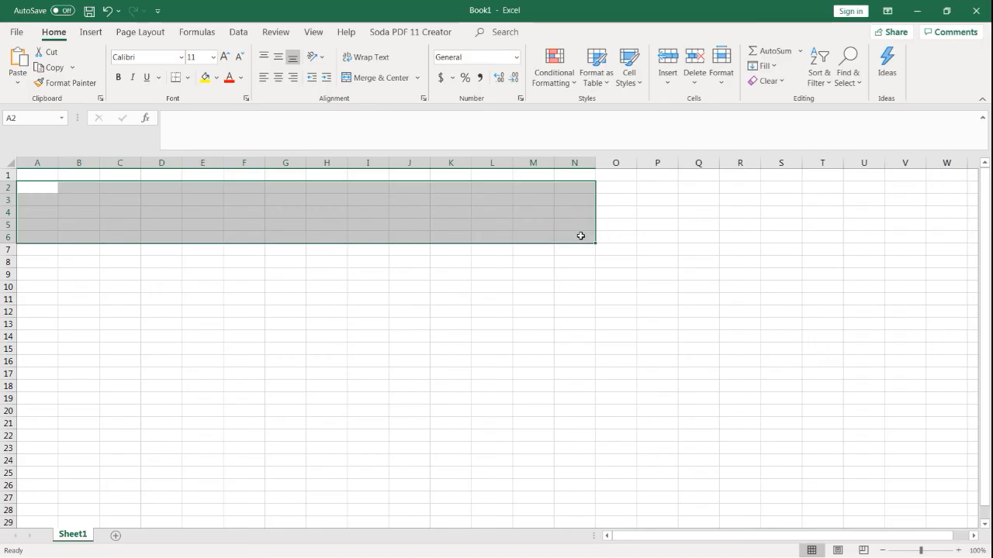
- Switch to the blank Excel workbook and paste the copied tag data as text only over the entire sheet, accepting the size mismatch
{"action": "left_click", "coordinate": [419, 288]}
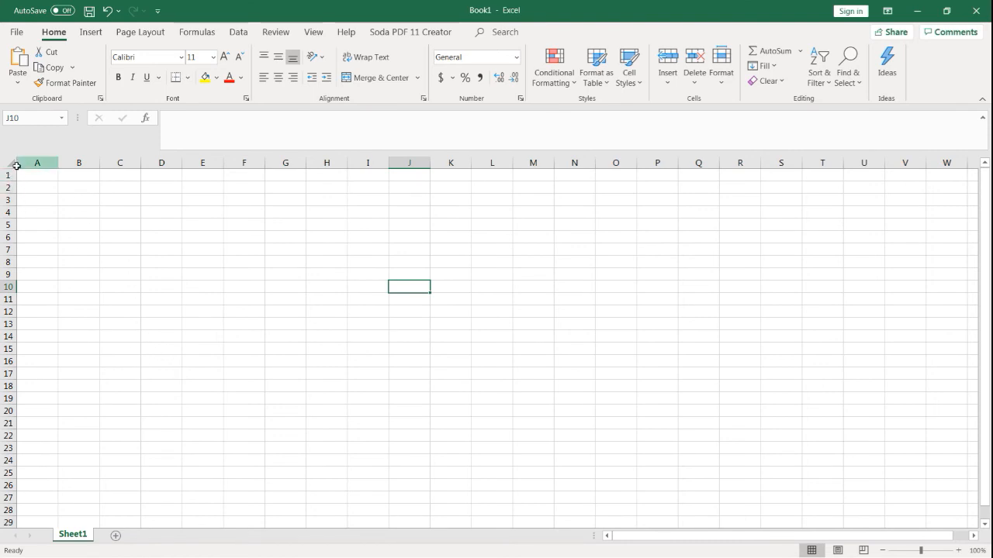
{"action": "left_click", "coordinate": [8, 164]}
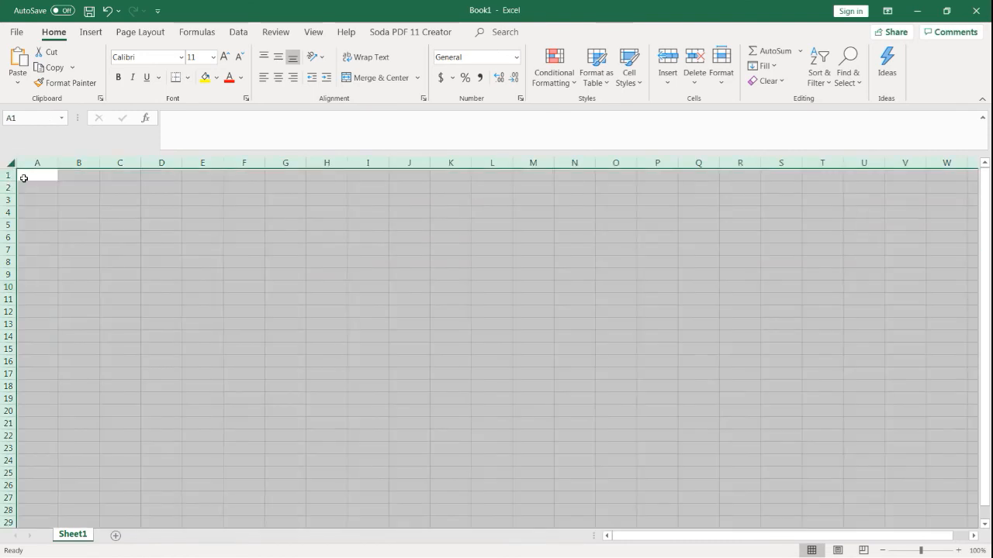
{"action": "right_click", "coordinate": [21, 177]}
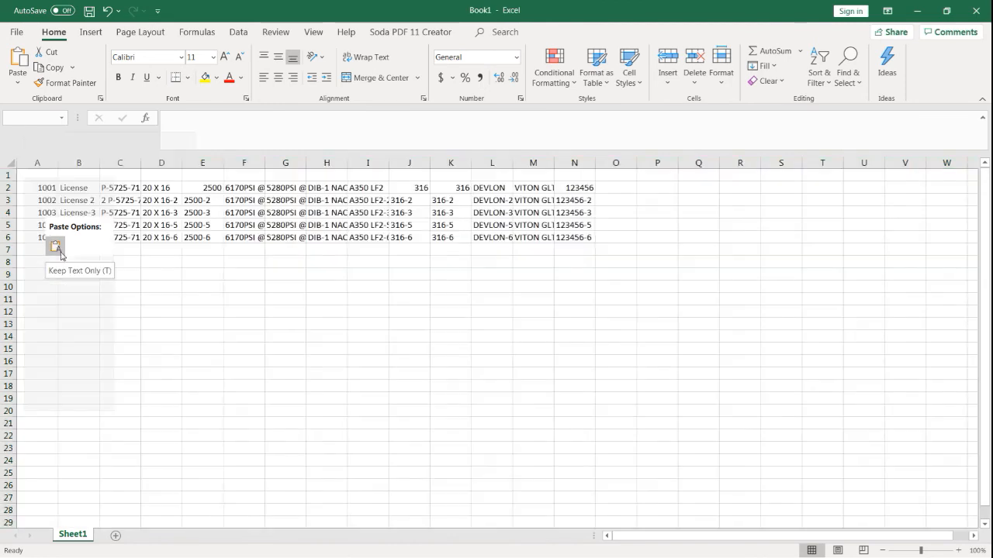
{"action": "left_click", "coordinate": [56, 248]}
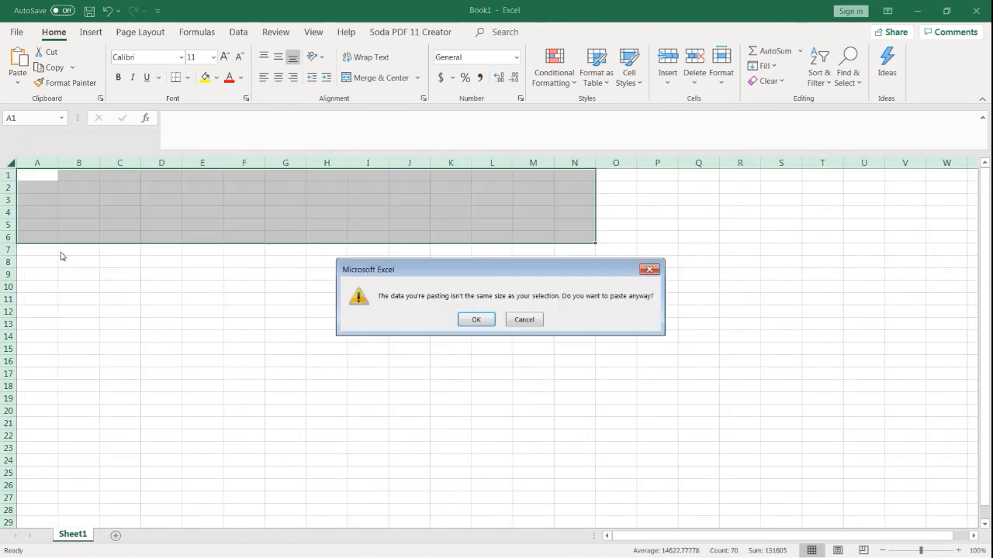
{"action": "left_click", "coordinate": [473, 317]}
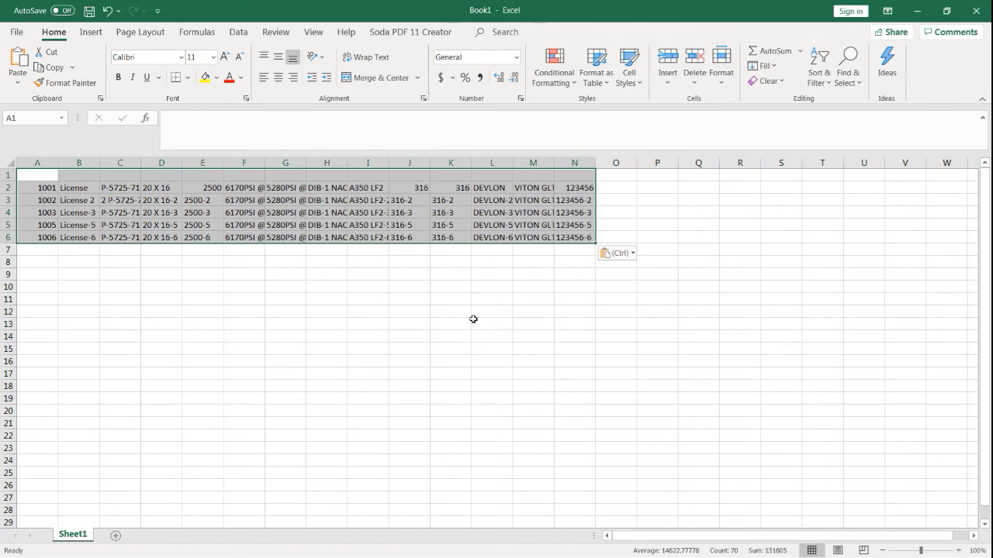
{"action": "left_click", "coordinate": [366, 310]}
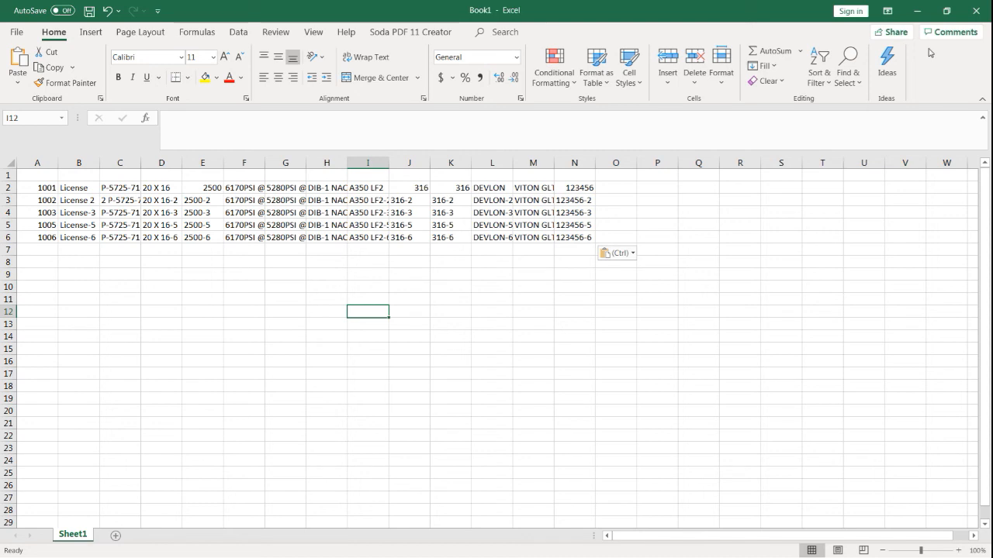
- Close the Excel workbook without saving it, and close Forum tag 1.txt
{"action": "left_click", "coordinate": [976, 11]}
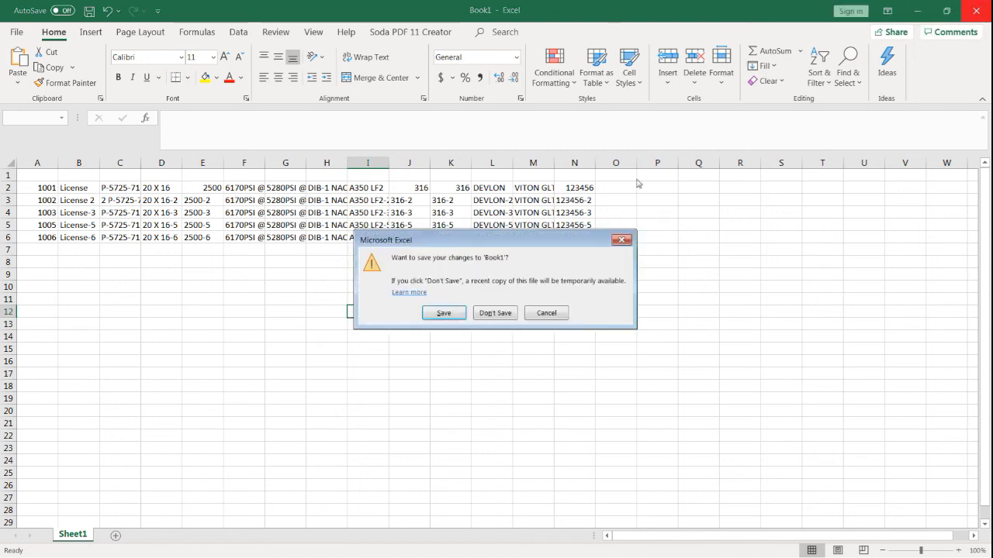
{"action": "left_click", "coordinate": [495, 313]}
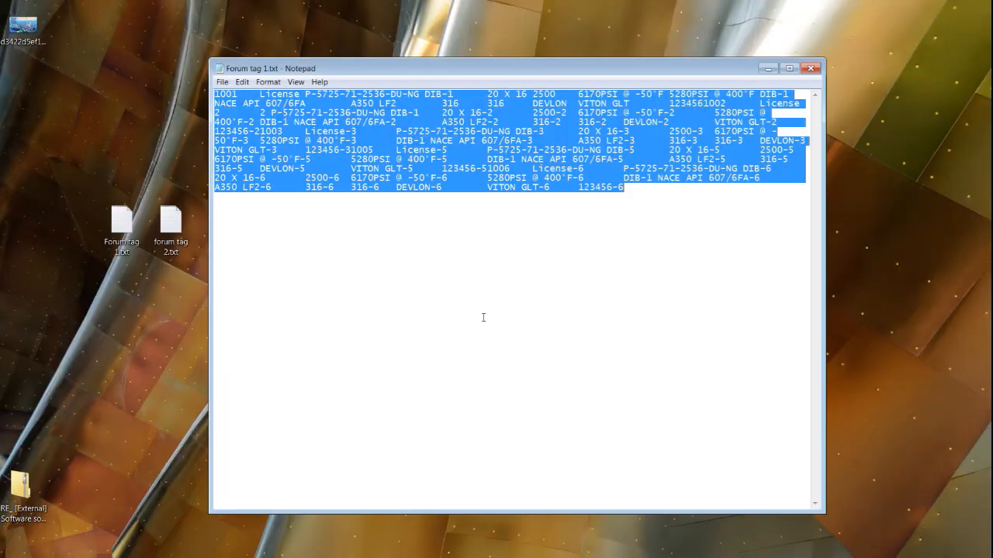
{"action": "left_click", "coordinate": [809, 69]}
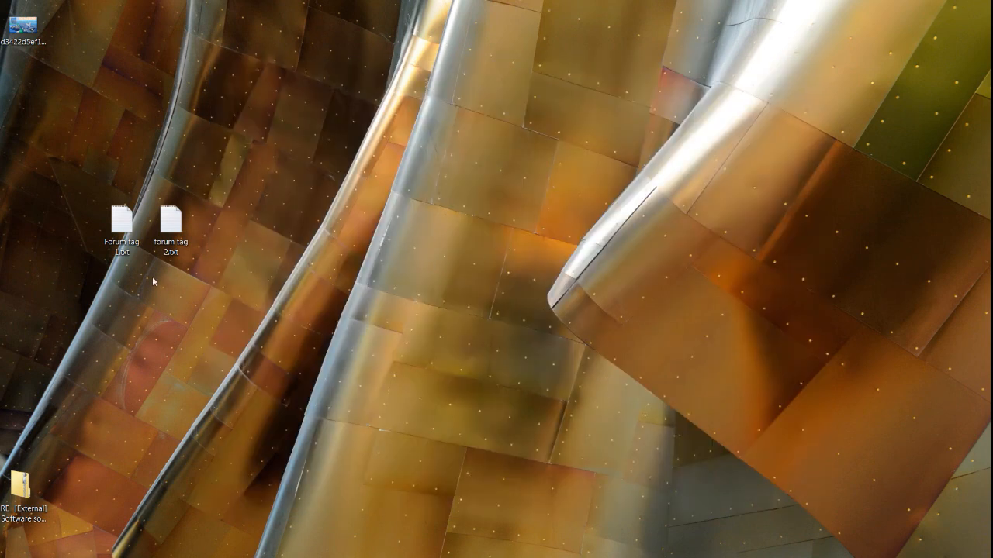